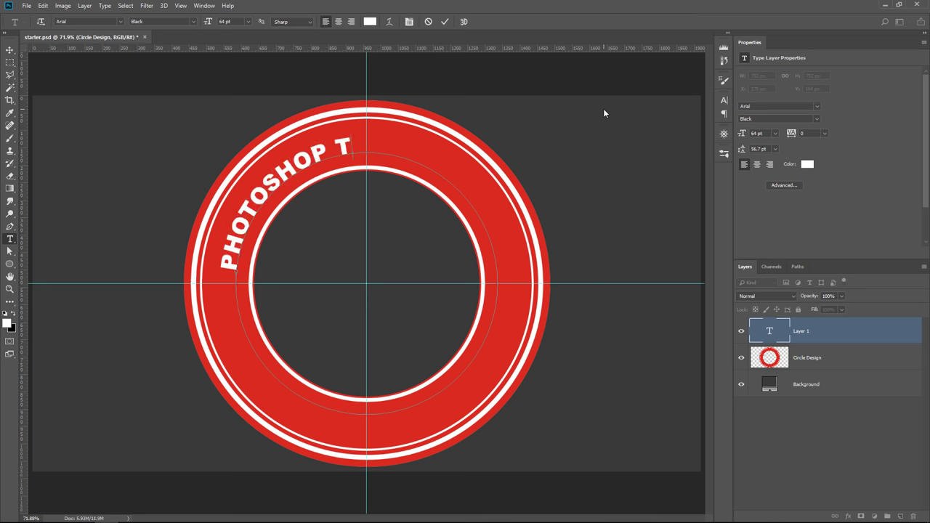
Open starter.psd with only the Circle Design and Background layers, no text.
type("HANNEL")
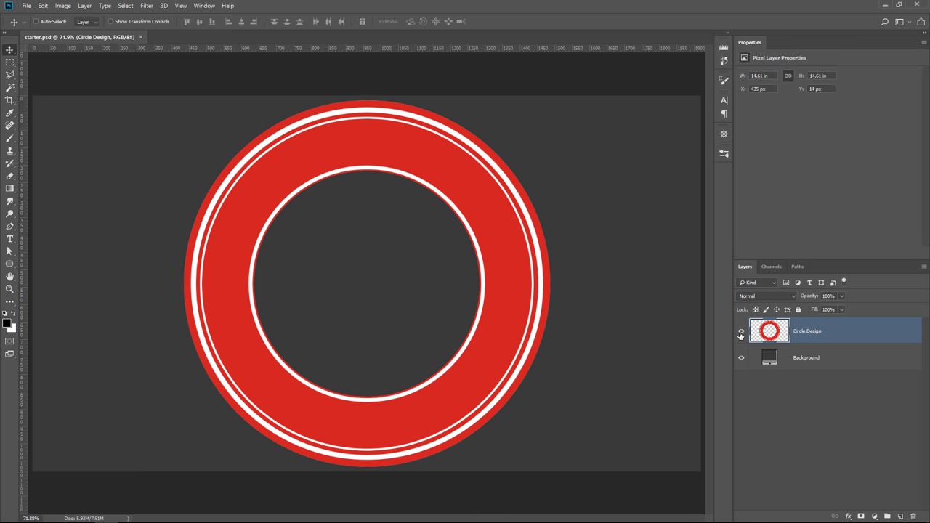
left_click(741, 331)
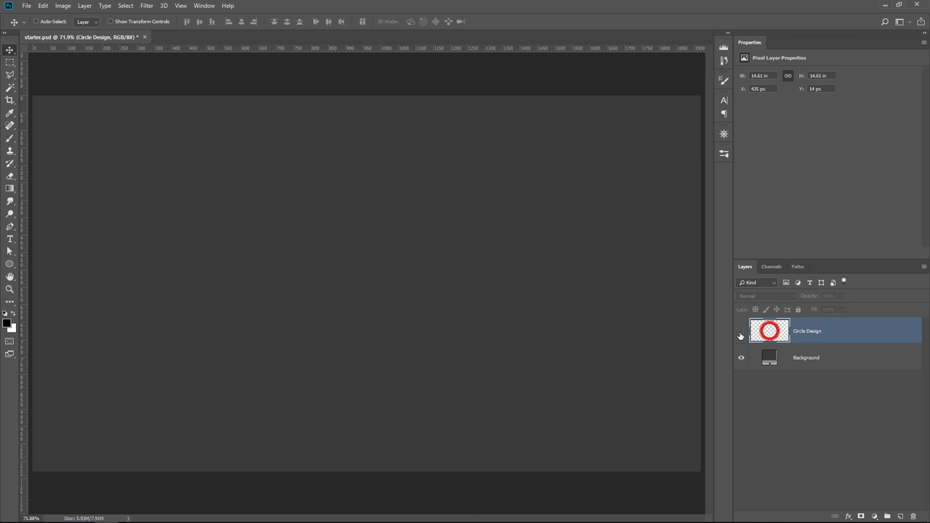
left_click(741, 331)
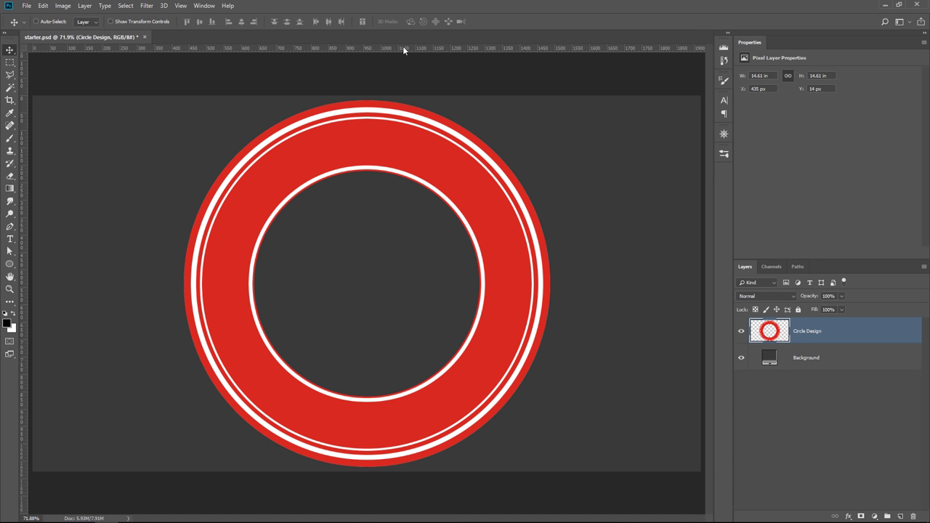
left_click(181, 5)
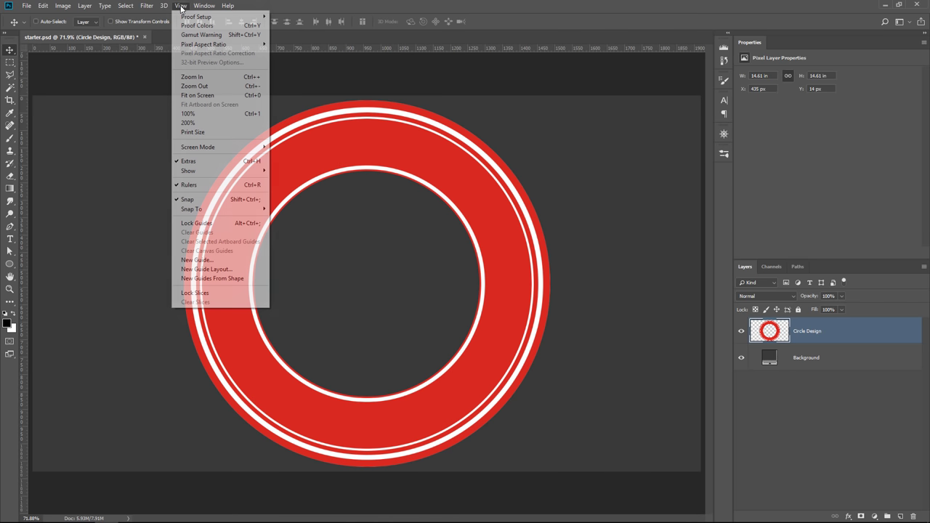
left_click(228, 190)
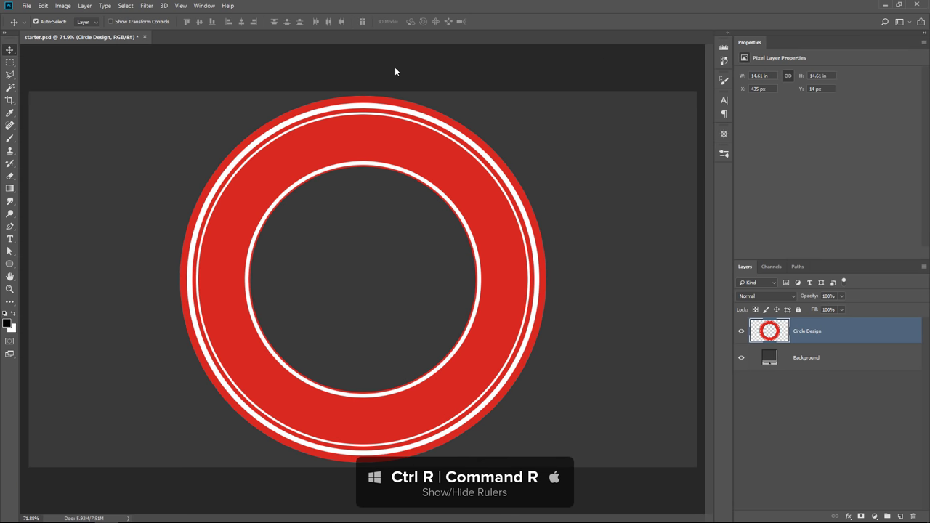
key("ctrl+r")
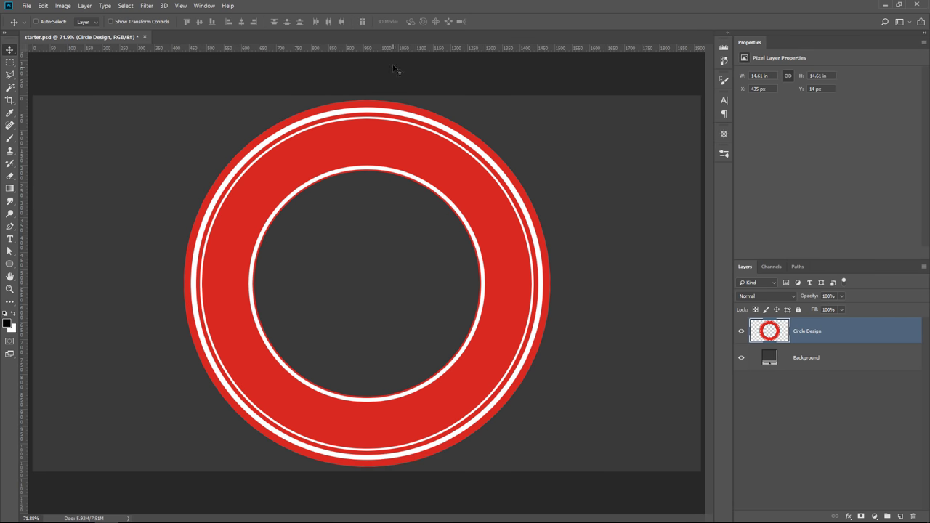
Place guides crossing the ring's centre at Y 540 px and X 961 px, with rulers in Percent.
left_click_drag(394, 49, 399, 283)
left_click_drag(23, 280, 368, 309)
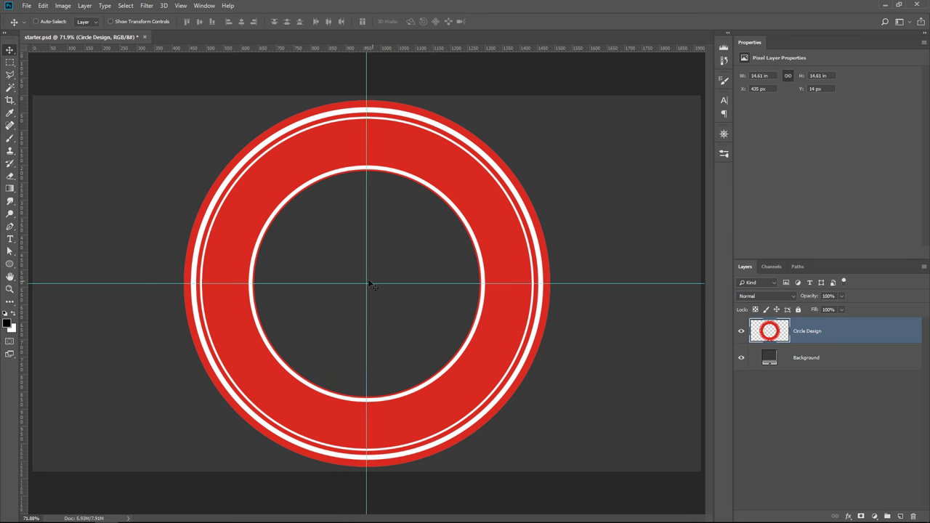
left_click(179, 7)
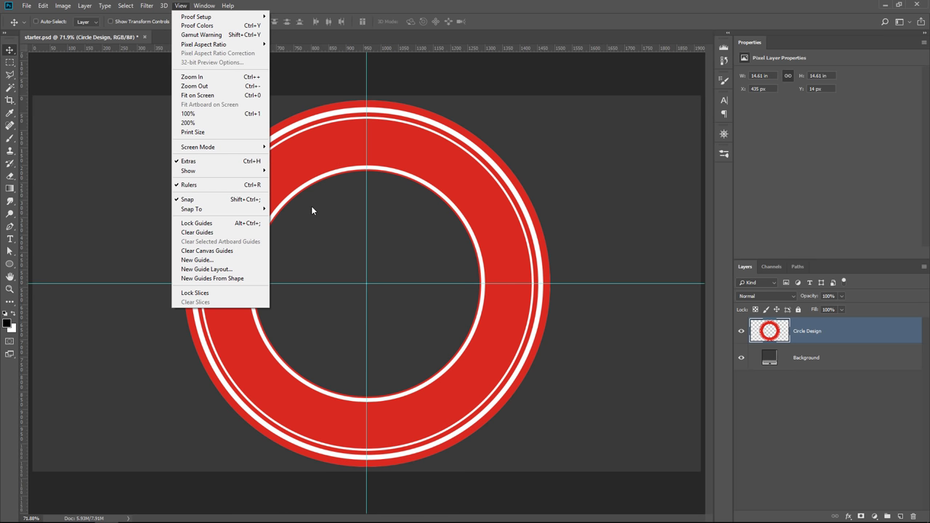
left_click(348, 192)
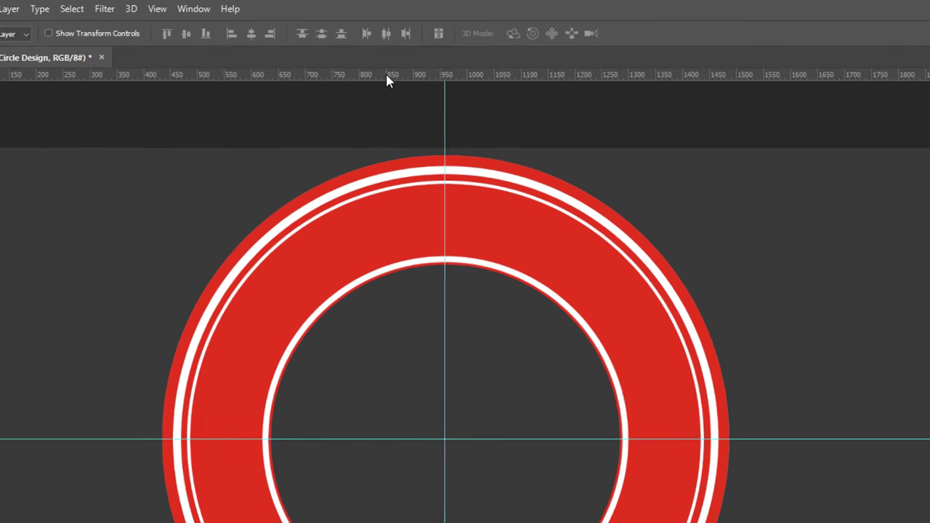
right_click(387, 80)
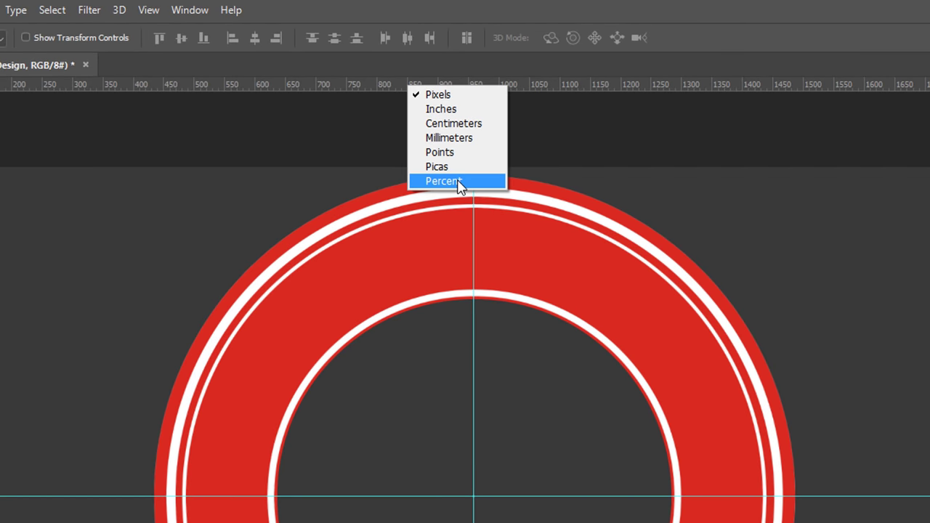
left_click(459, 181)
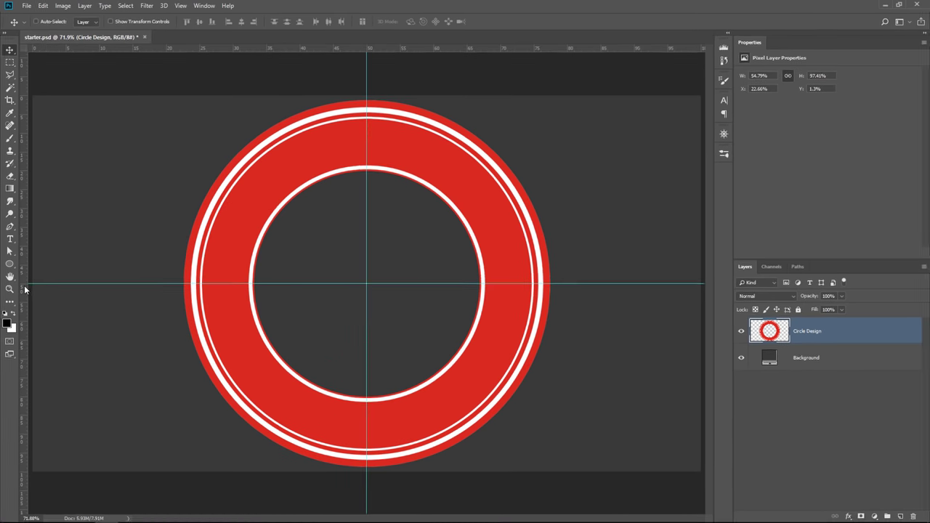
Switch the rulers back to pixels and set the Ellipse Tool to Path mode.
right_click(368, 50)
left_click(384, 58)
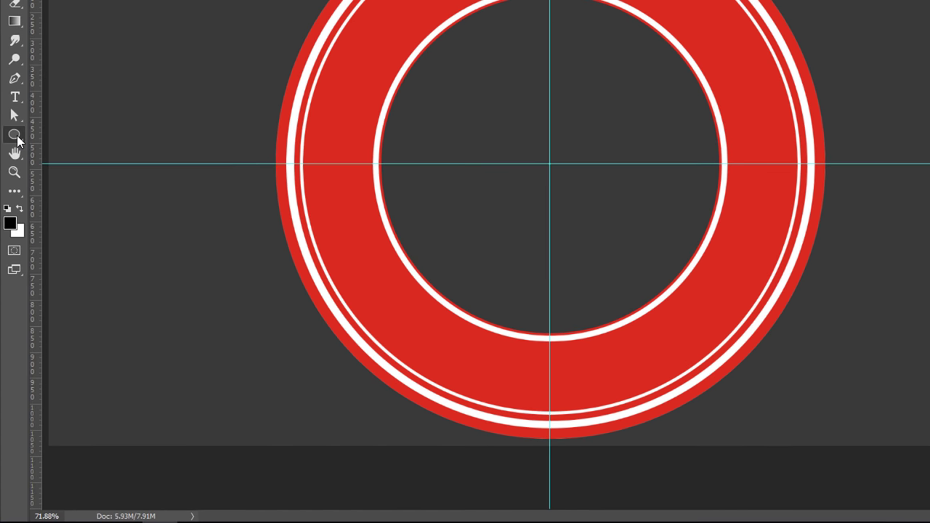
right_click(13, 264)
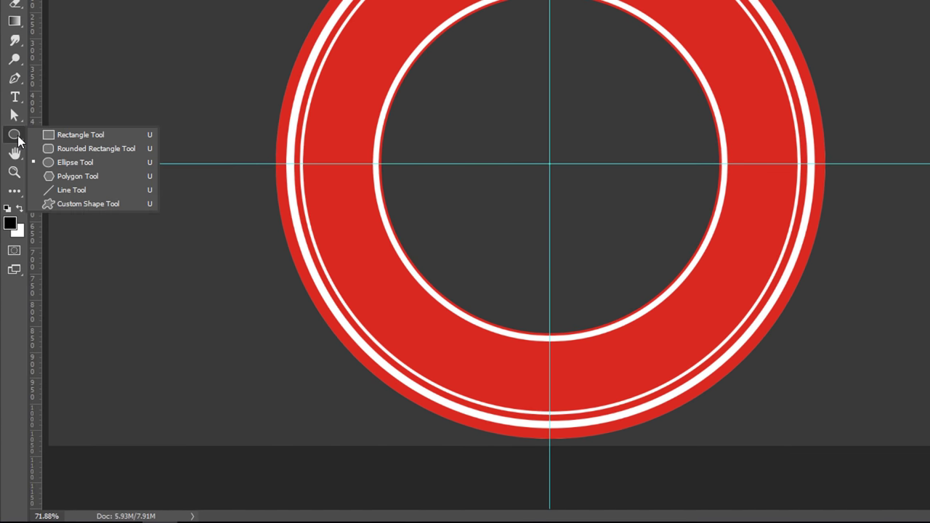
left_click(105, 163)
left_click(93, 32)
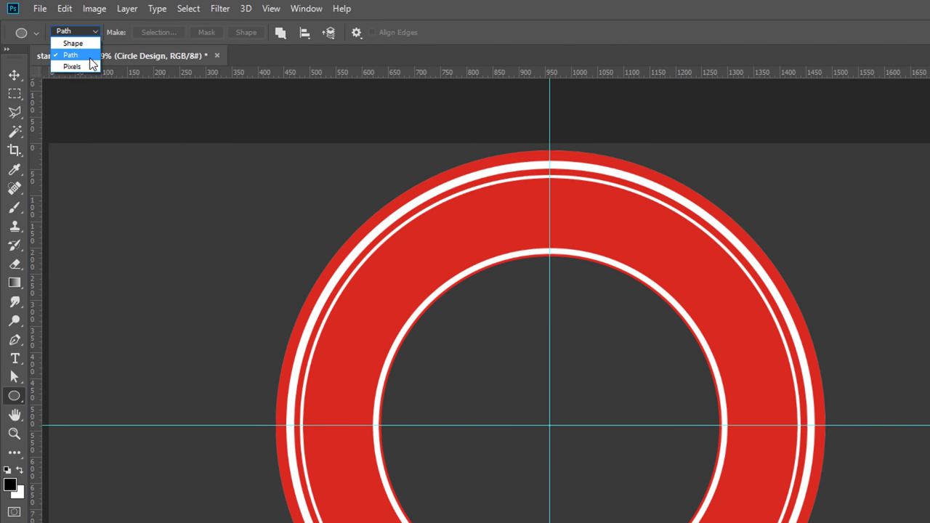
left_click(90, 57)
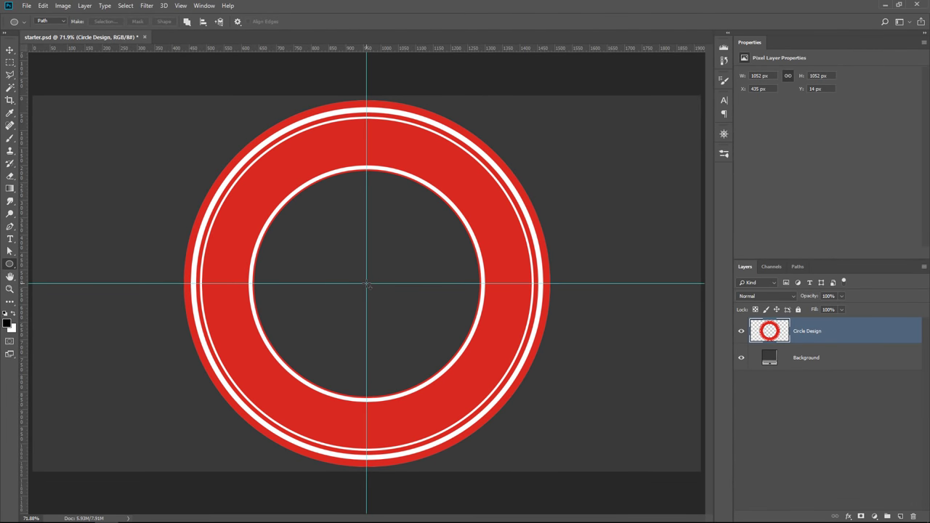
Draw a 752 × 752 px circle path outward from the guide crossing, constrained with Alt+Shift.
mouse_move(368, 285)
left_mouse_down()
mouse_move(425, 348)
mouse_move(466, 374)
mouse_move(392, 324)
mouse_move(436, 332)
mouse_move(401, 342)
mouse_move(390, 319)
mouse_move(461, 386)
mouse_move(513, 411)
left_mouse_up()
key("alt")
key("shift")
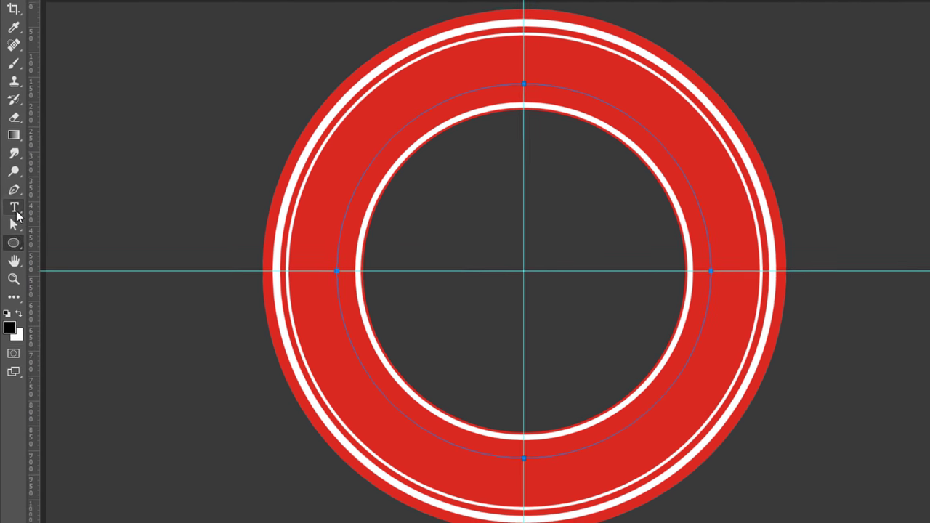
Type white 'PHOTOSHOP TRAINING CHANNEL' on the circular path with the Horizontal Type Tool and commit it.
right_click(10, 239)
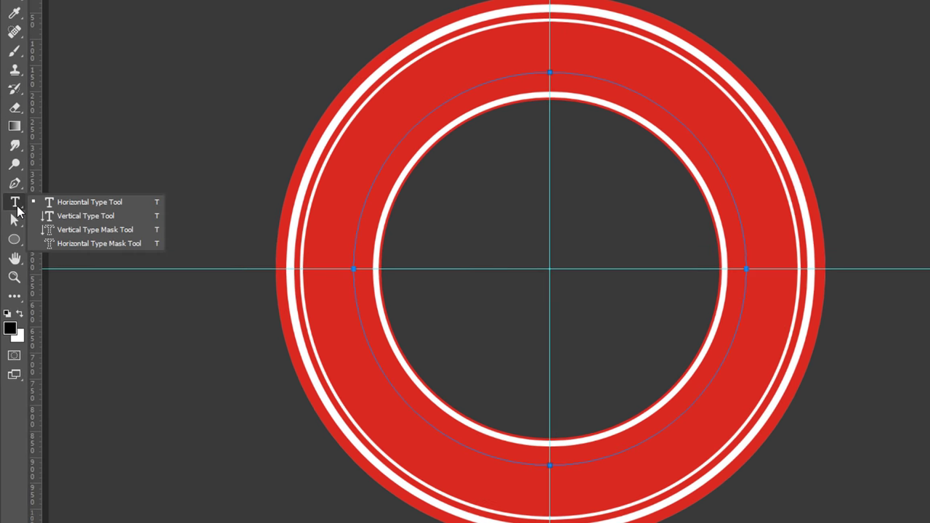
left_click(76, 202)
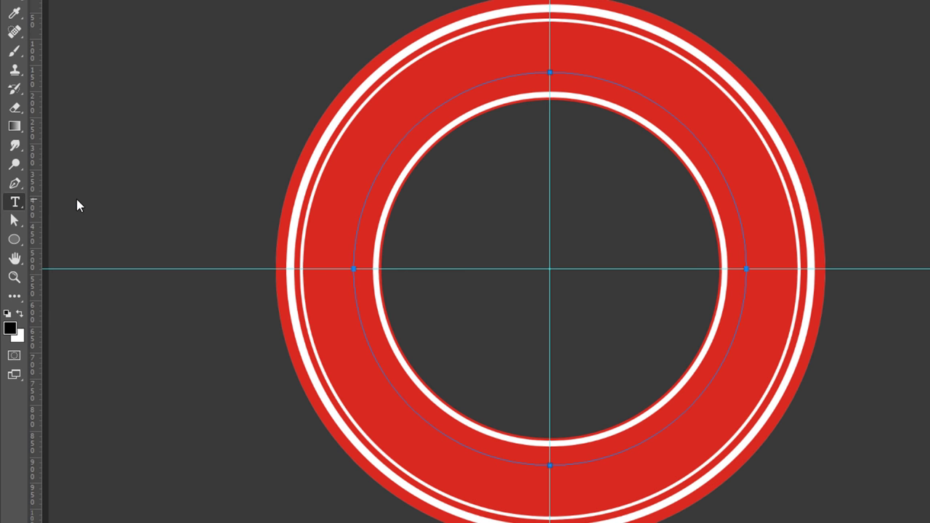
left_click(20, 314)
left_click(352, 248)
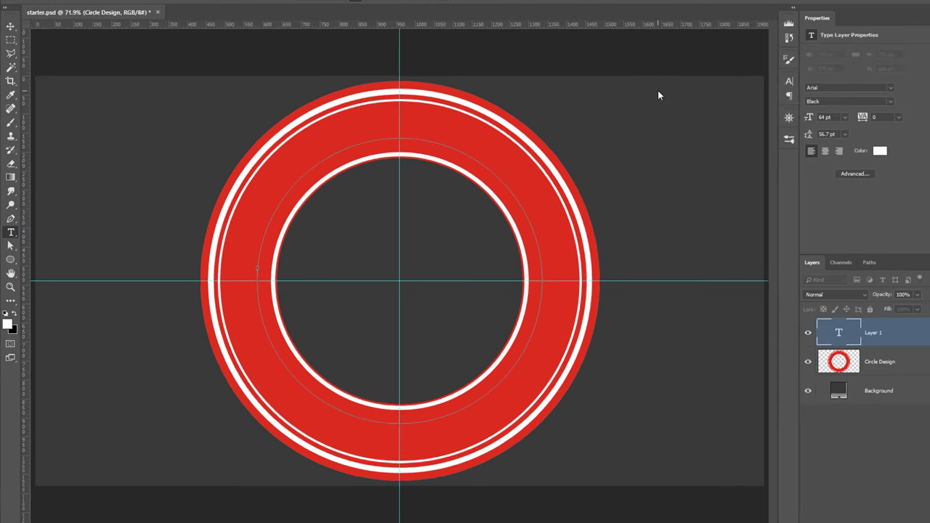
type("PHOTOSHOP")
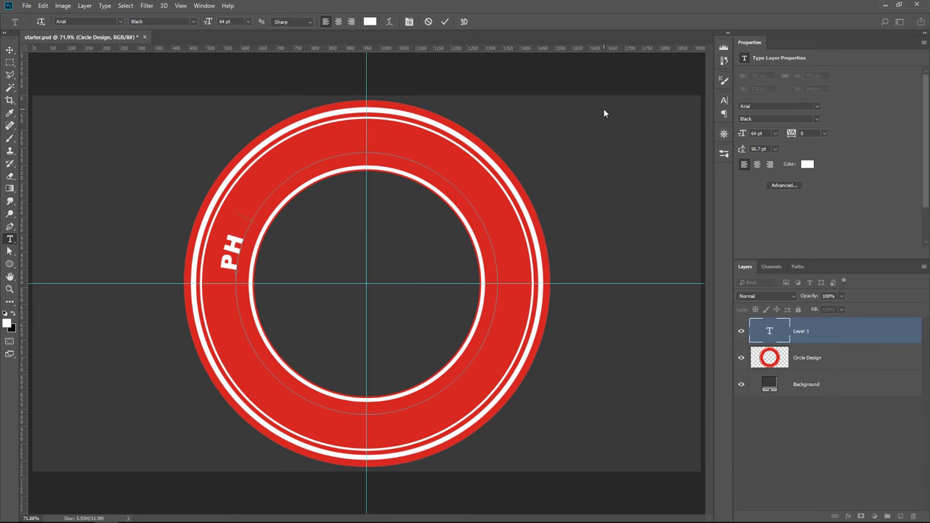
type(" TRAINING CHANNEL")
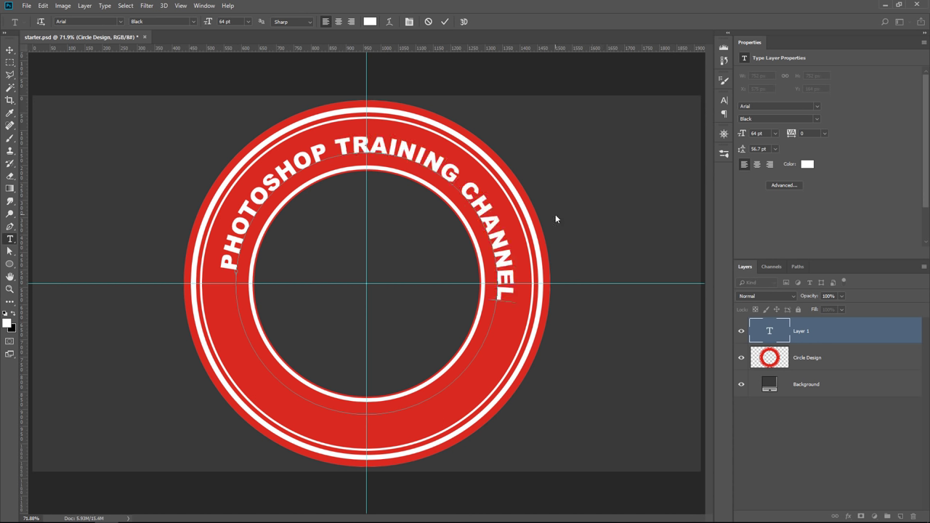
left_click(444, 22)
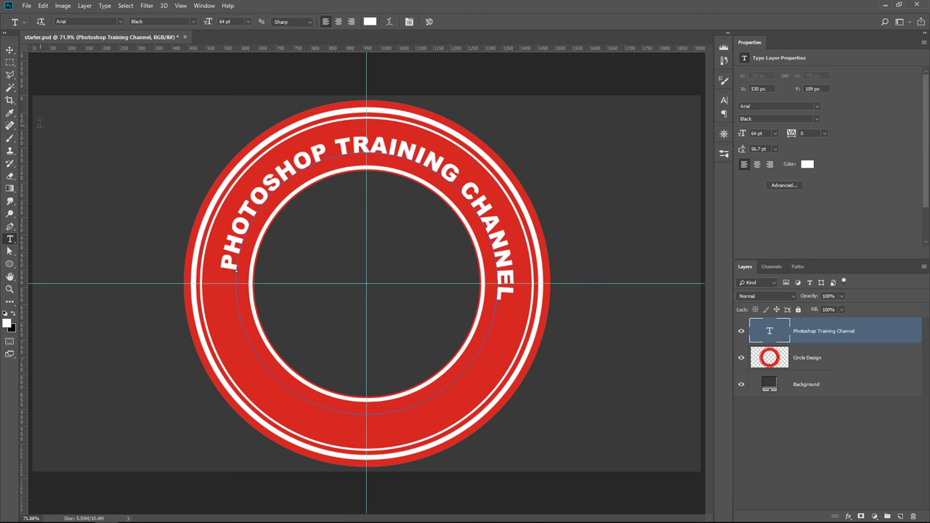
Drag the text's start point with Path Selection so 'PHOTOSHOP TRAINING' sits on the top arc.
left_click(10, 49)
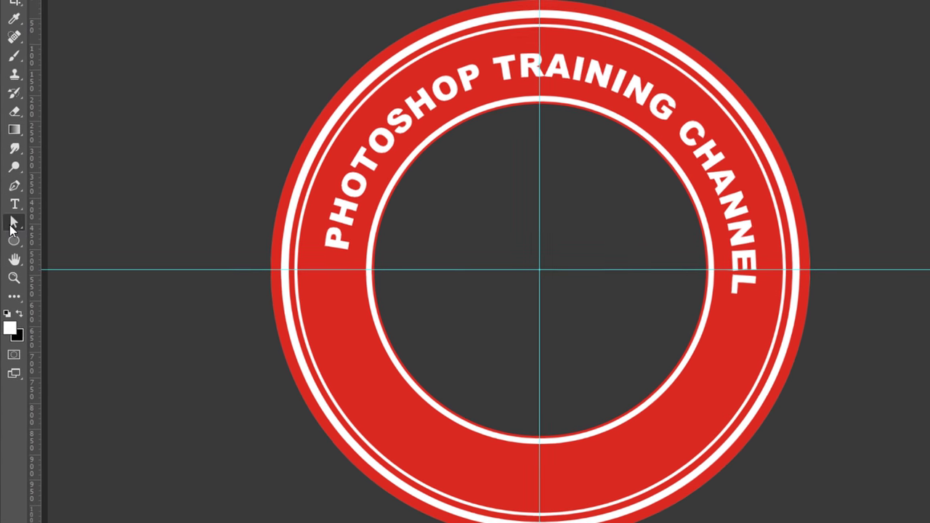
right_click(10, 251)
left_click(74, 223)
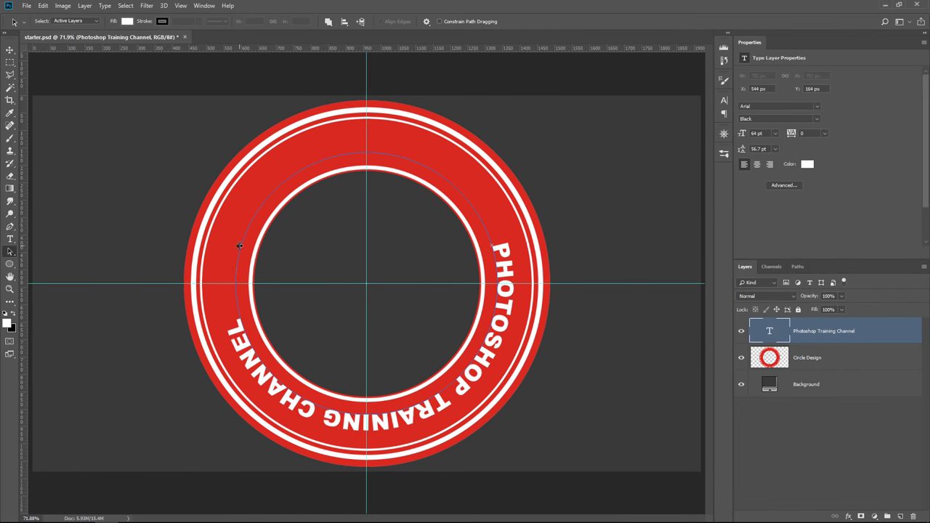
left_click_drag(240, 246, 243, 238)
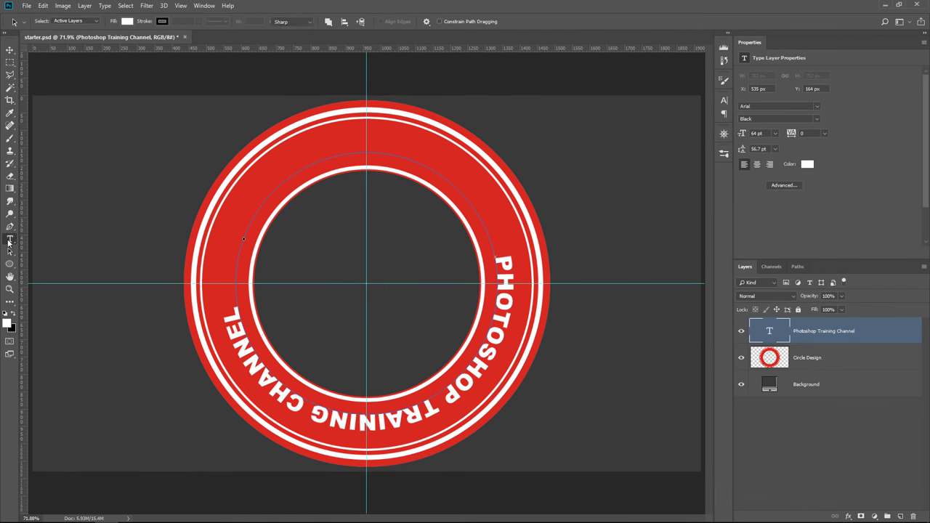
left_click(10, 241)
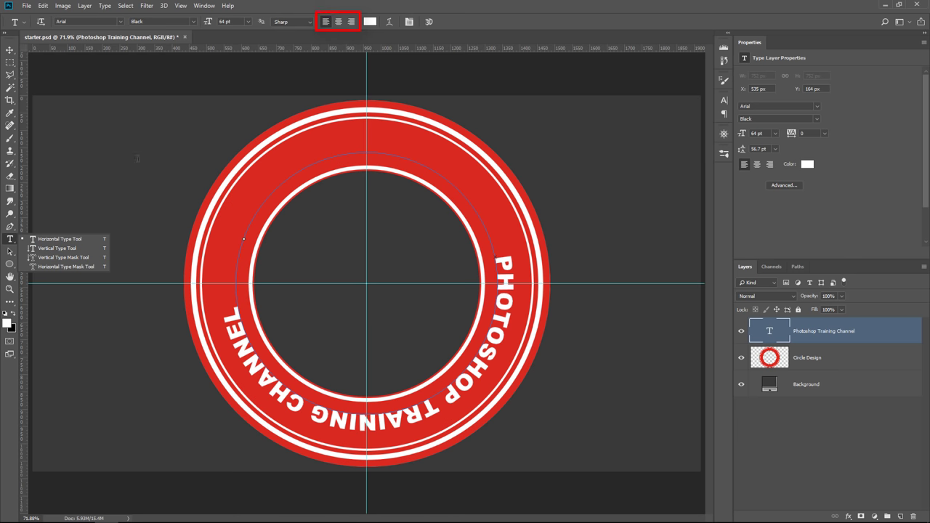
left_click(10, 251)
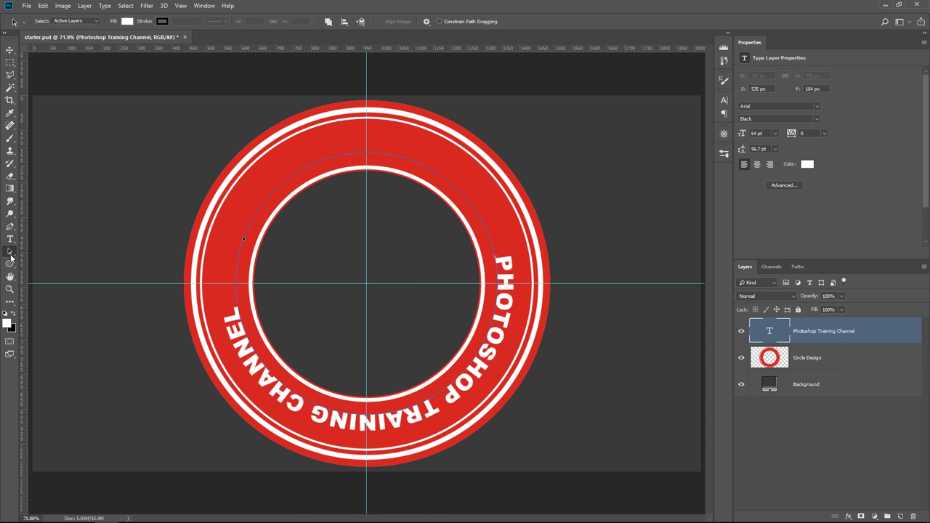
left_click(10, 256)
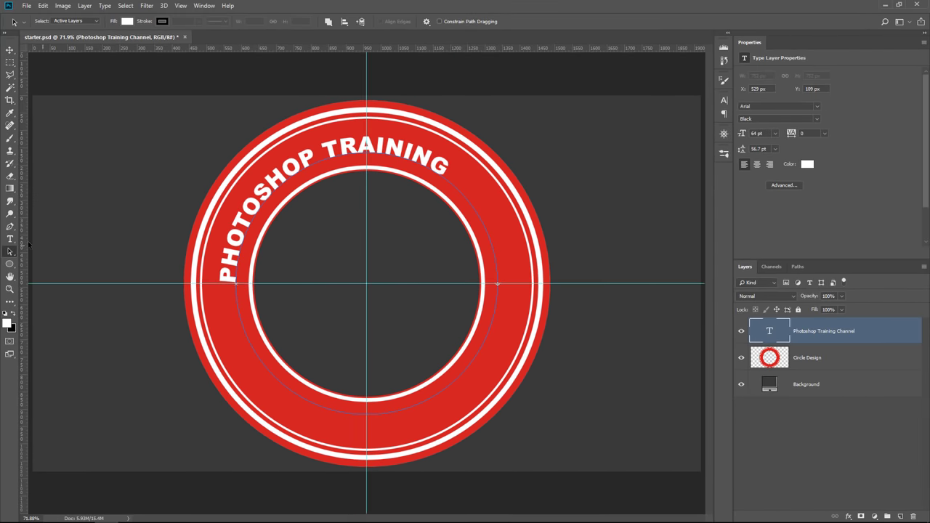
Select all of the curved text and set its font size to 63 pt.
left_click(10, 238)
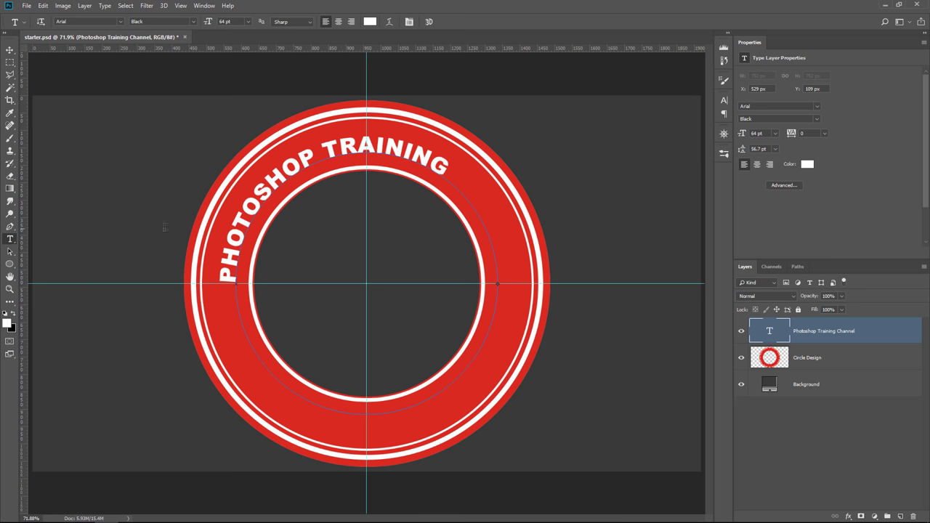
triple_click(228, 252)
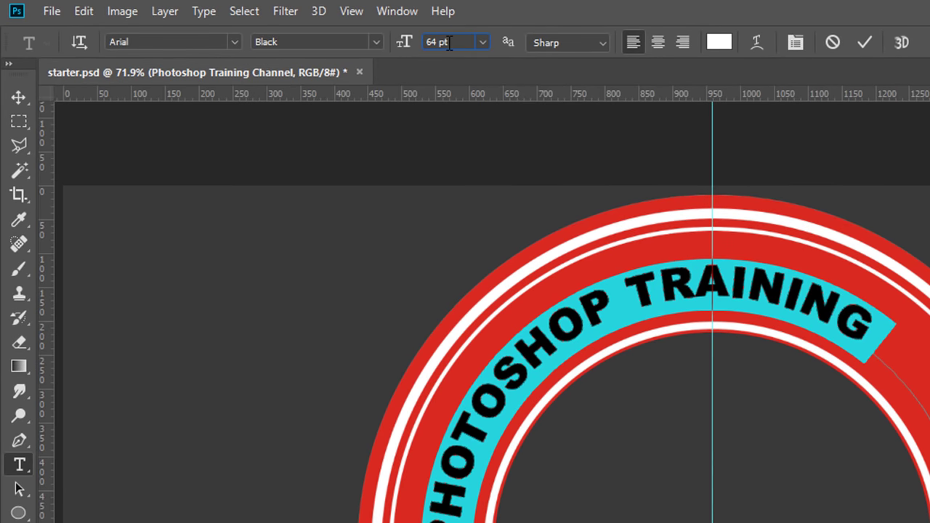
left_click(449, 43)
scroll(449, 43, "up", 1)
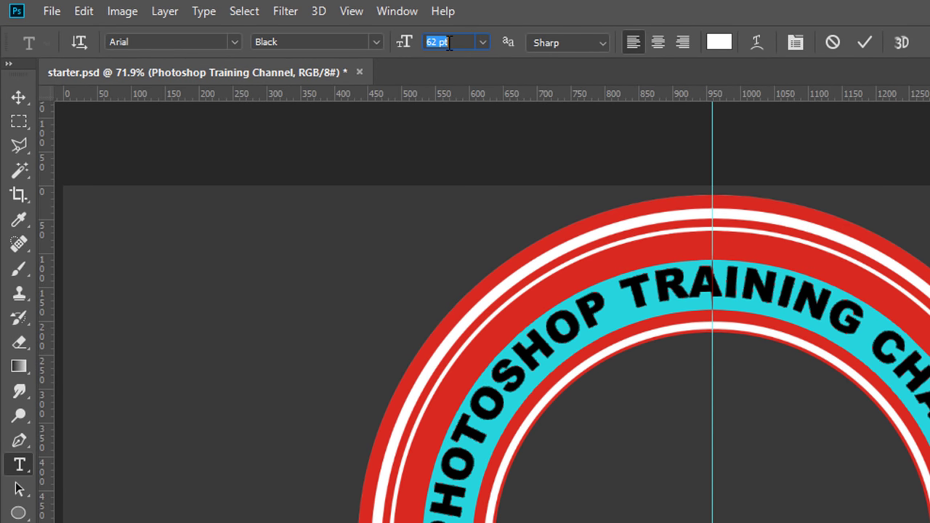
scroll(449, 43, "down", 2)
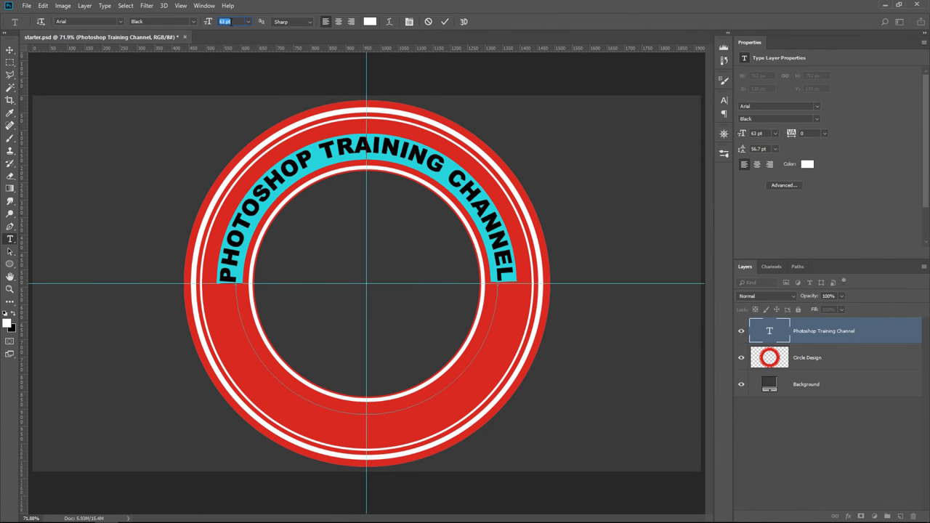
Centre-align the 'PHOTOSHOP TUTORIAL' path text over the ring's top after trying right align.
left_click(266, 192)
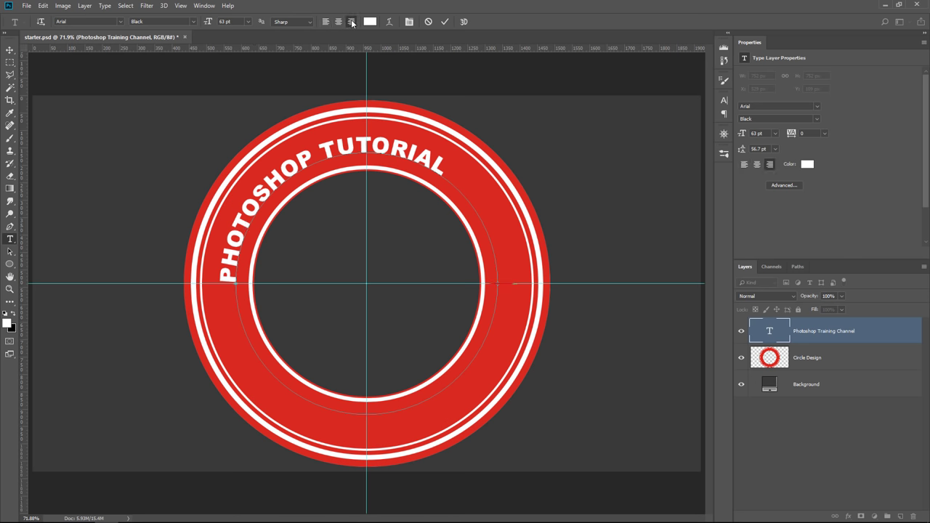
left_click(352, 21)
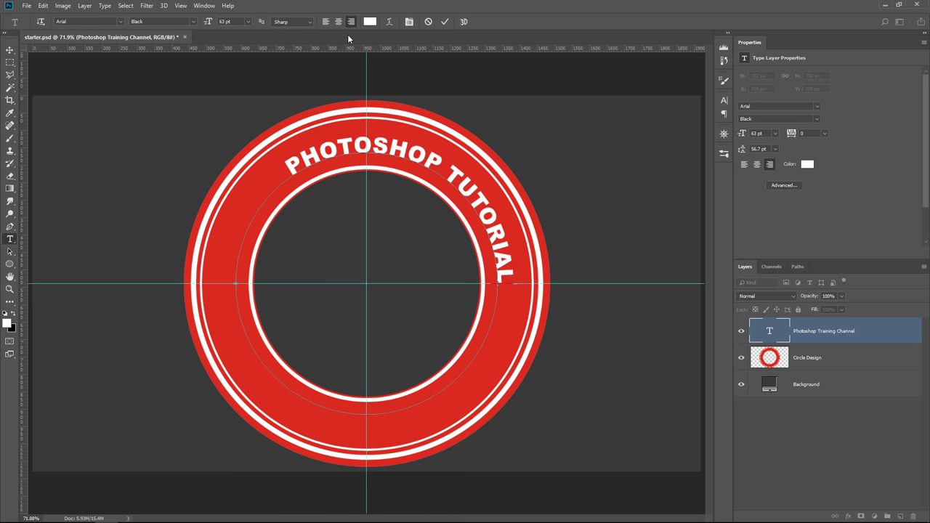
left_click(338, 22)
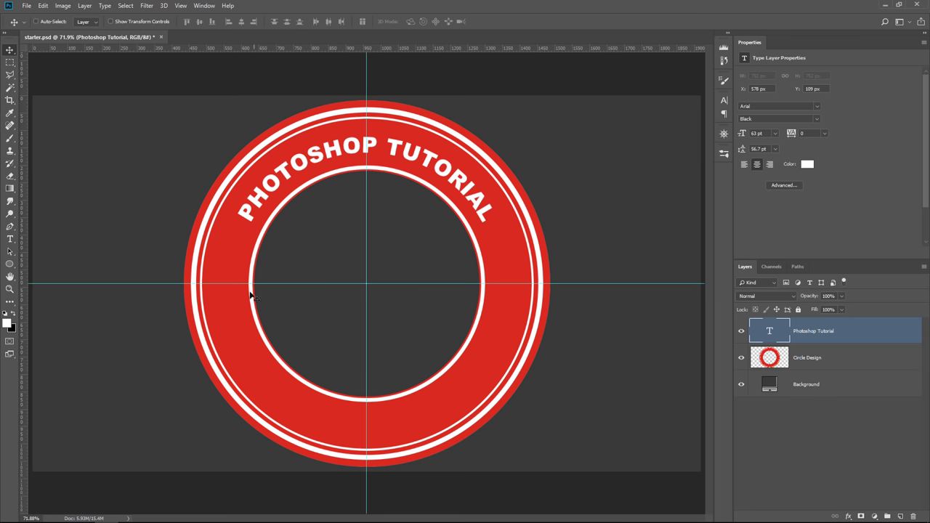
Duplicate the Photoshop Tutorial type layer with Ctrl+J, hide the original, and take Path Selection.
left_click(741, 333)
left_click(741, 333)
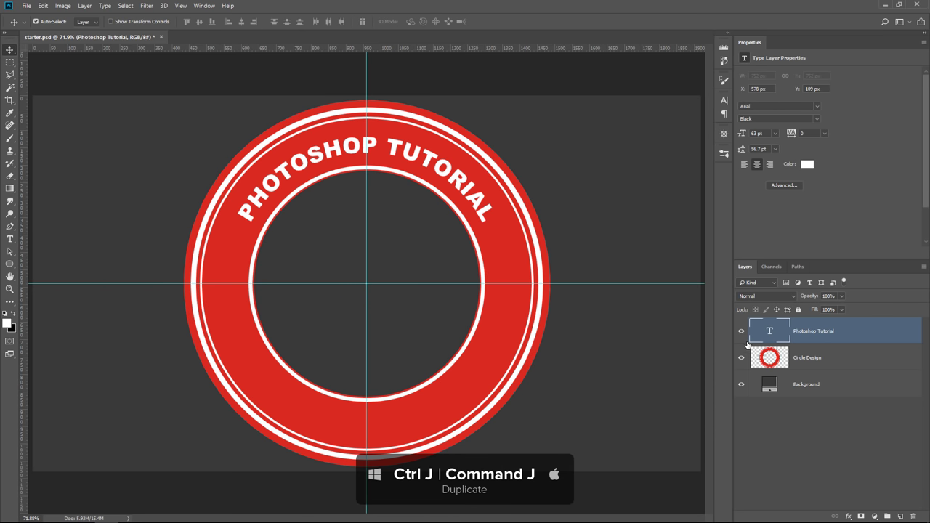
key("ctrl+j")
left_click(741, 358)
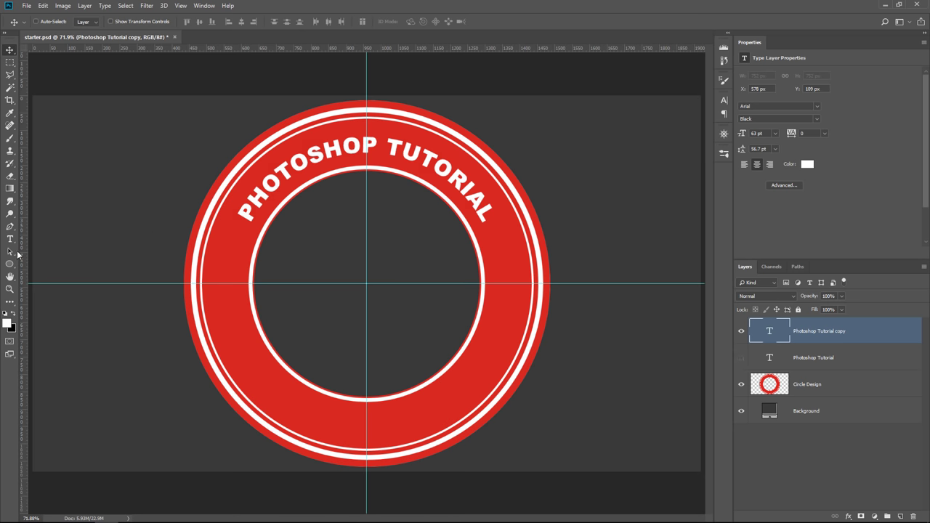
left_click_drag(17, 254, 58, 250)
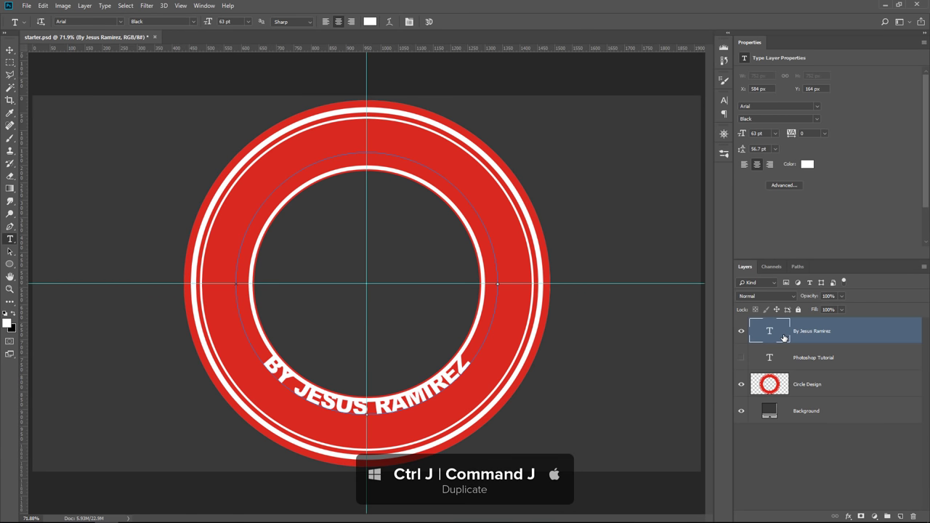
Duplicate the author credit layer, hide the copy, and show PHOTOSHOP TUTORIAL again.
key("ctrl+j")
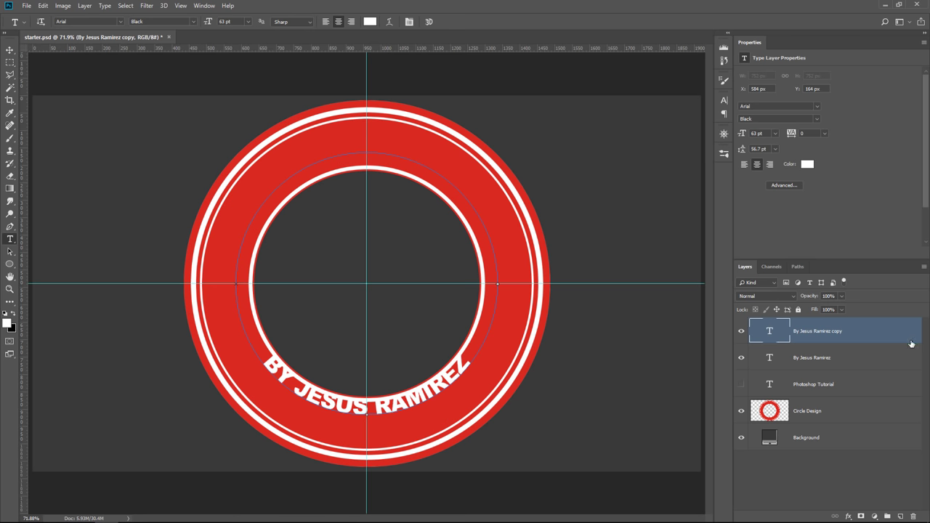
left_click(741, 332)
left_click(785, 357)
left_click(741, 359)
left_click(741, 359)
left_click(741, 385)
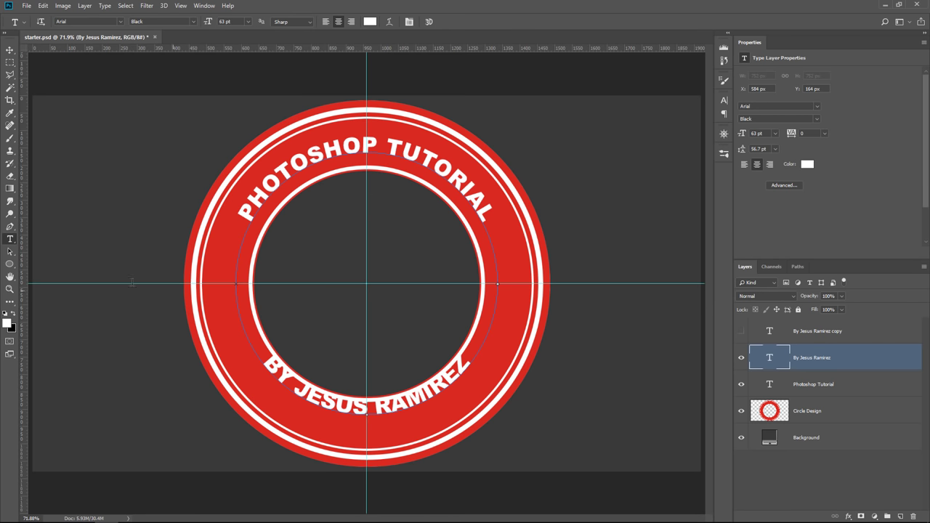
Scale the author credit's circular path proportionally outward with Free Transform.
left_click_drag(10, 251, 48, 254)
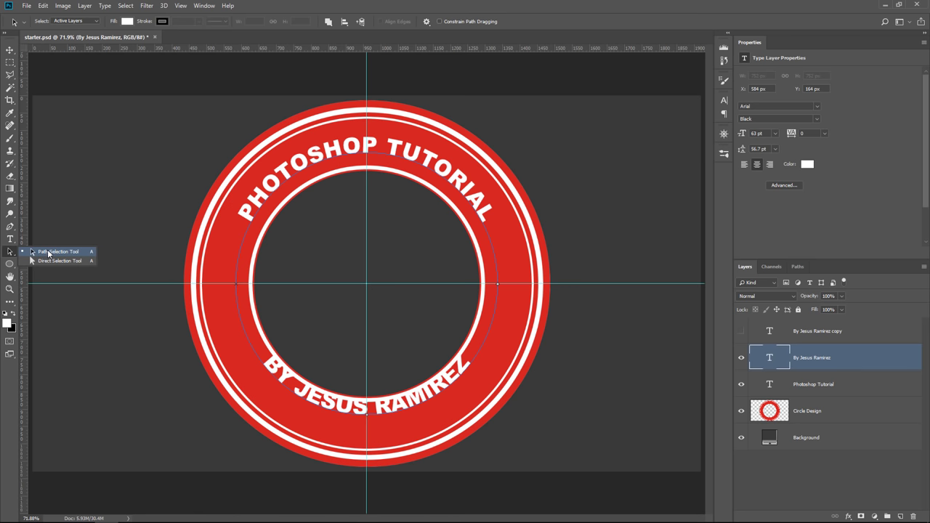
left_click(48, 252)
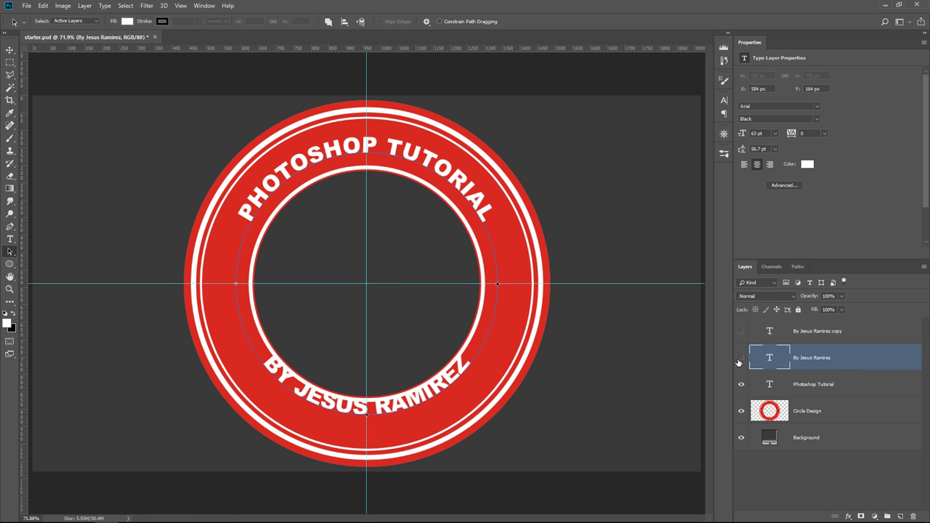
left_click(740, 359)
left_click(739, 359)
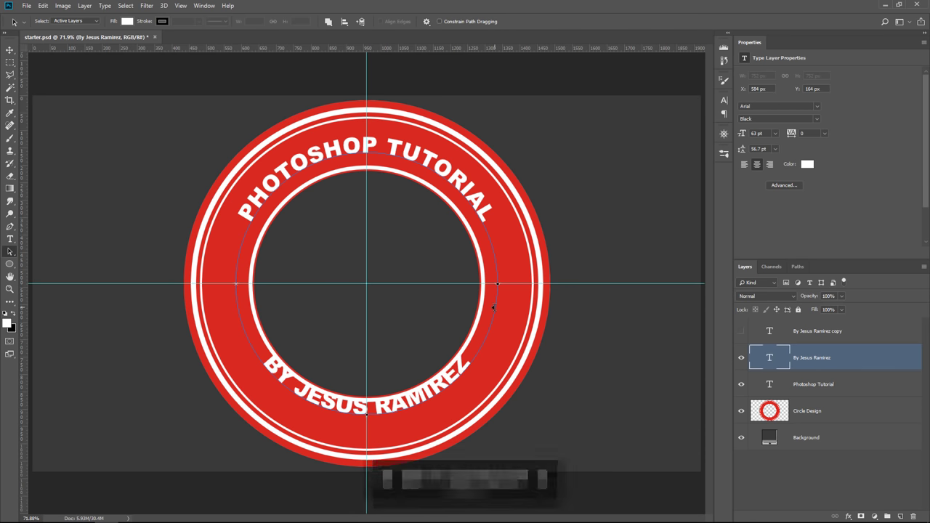
key("ctrl+t")
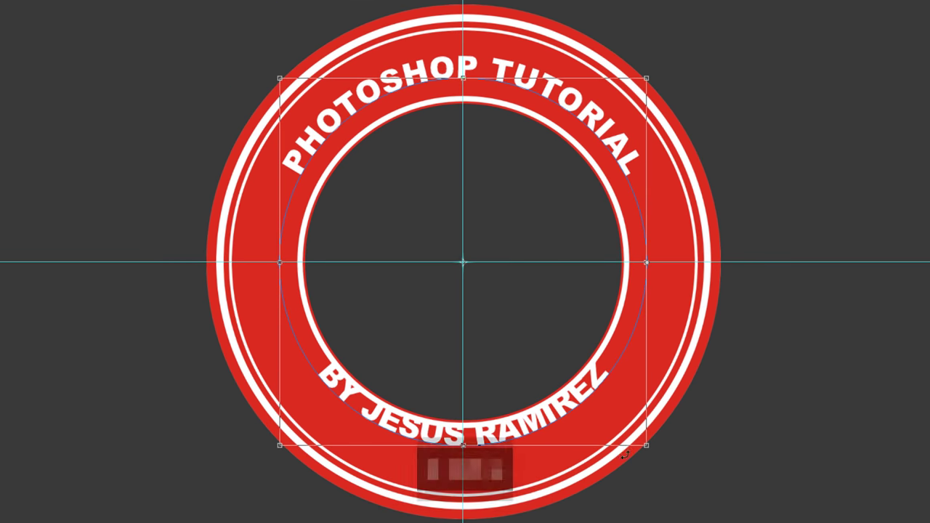
key("shift")
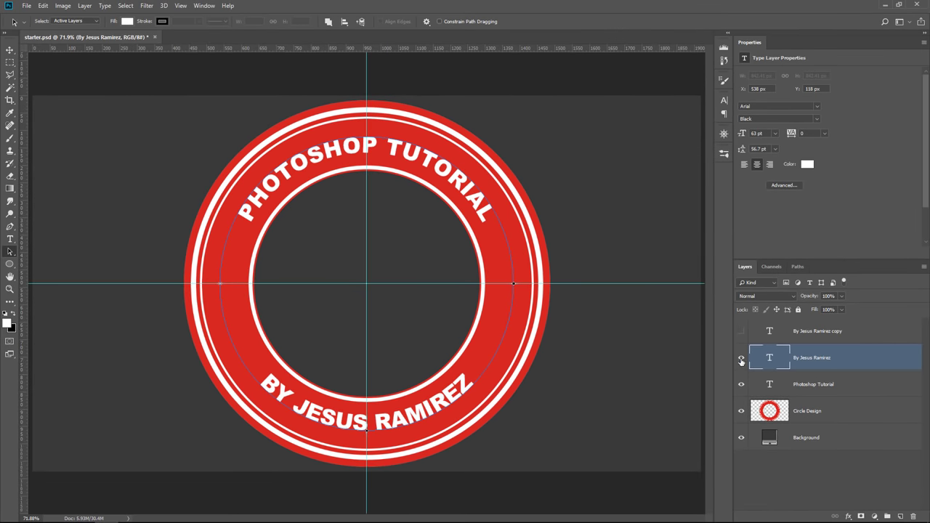
Hide the original byline layer and lower its copy's baseline shift toward -41 pt in the Character panel.
left_click(741, 358)
left_click(769, 343)
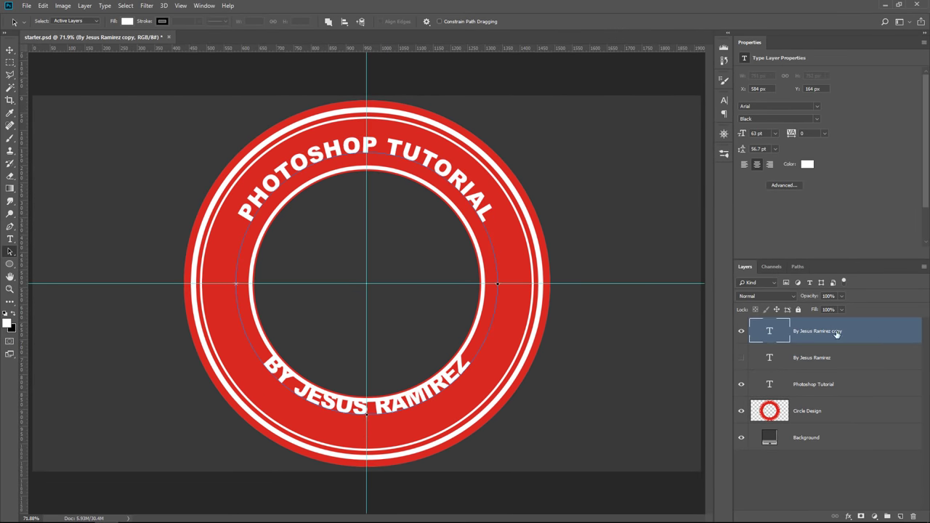
left_click(203, 6)
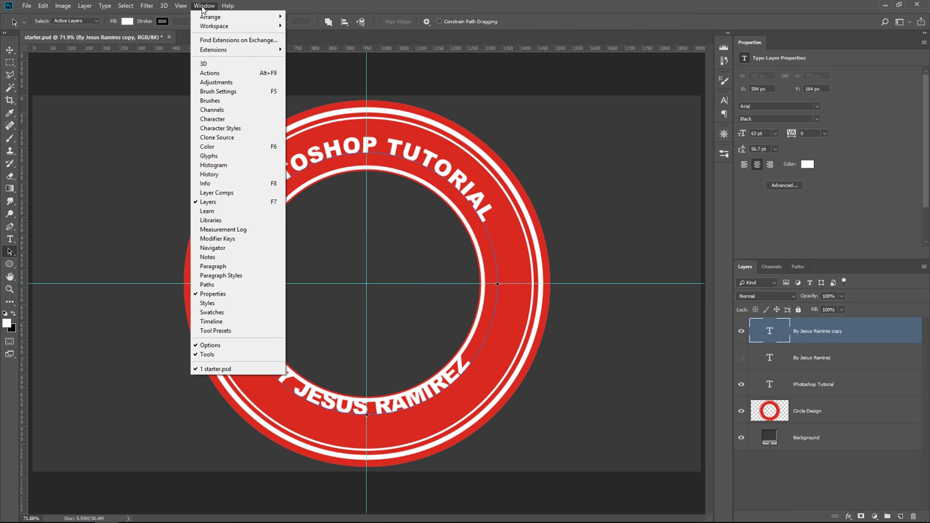
left_click(240, 120)
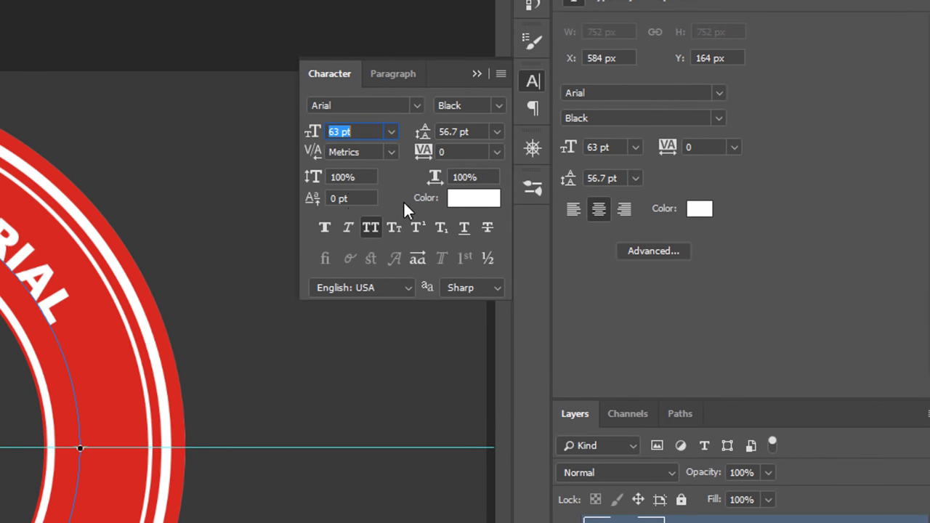
left_click(341, 201)
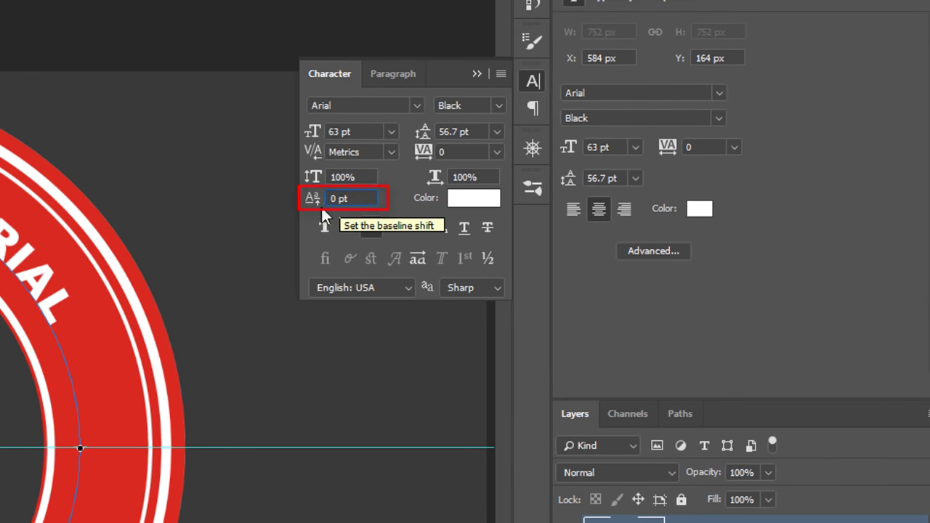
key("Return")
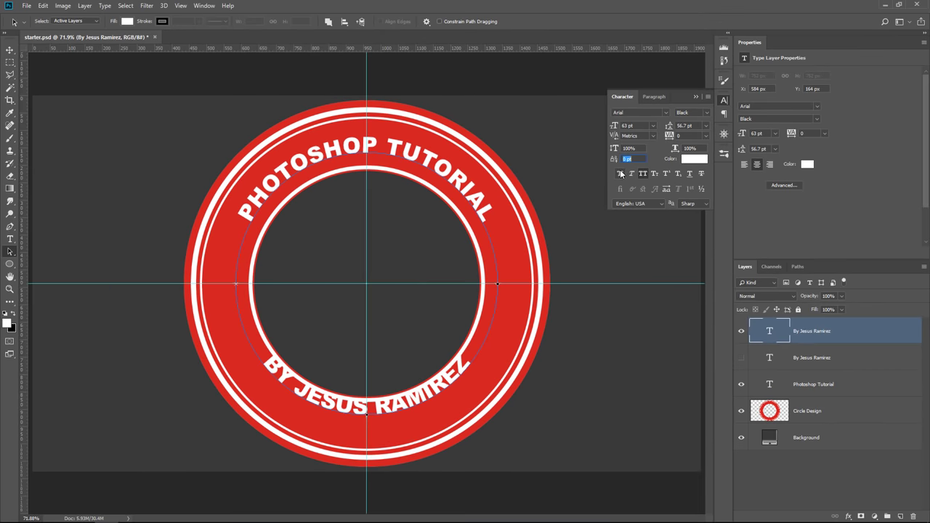
key("Down")
key("Down")
key("Down")
key("Down")
key("Down")
key("Down")
key("Down")
key("Down")
key("Down")
key("Down")
key("Down")
key("Down")
key("Down")
key("Down")
key("Down")
key("Down")
key("Down")
key("Down")
key("Down")
key("Down")
key("Down")
key("Down")
key("Down")
key("Down")
key("Down")
key("Down")
key("Down")
key("Down")
key("Down")
key("Down")
key("Down")
key("Down")
key("Down")
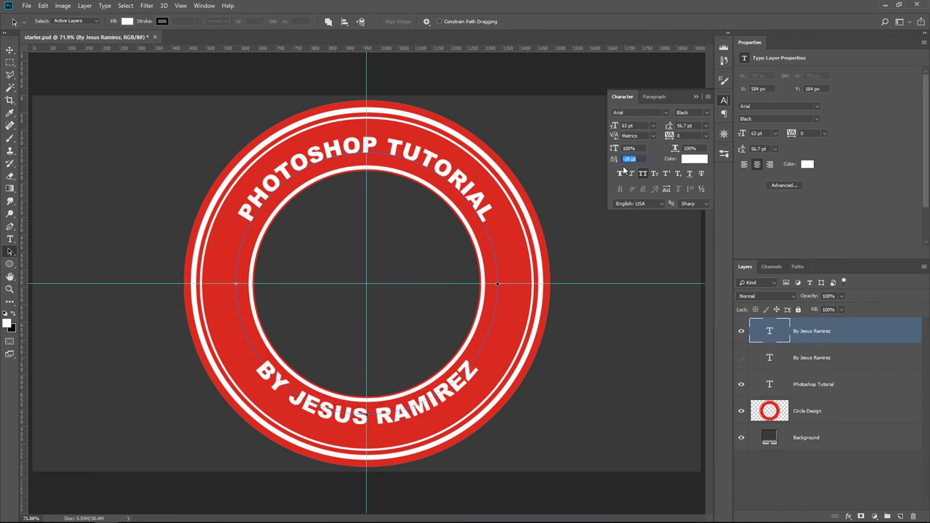
key("Down")
key("Down")
key("Down")
key("Down")
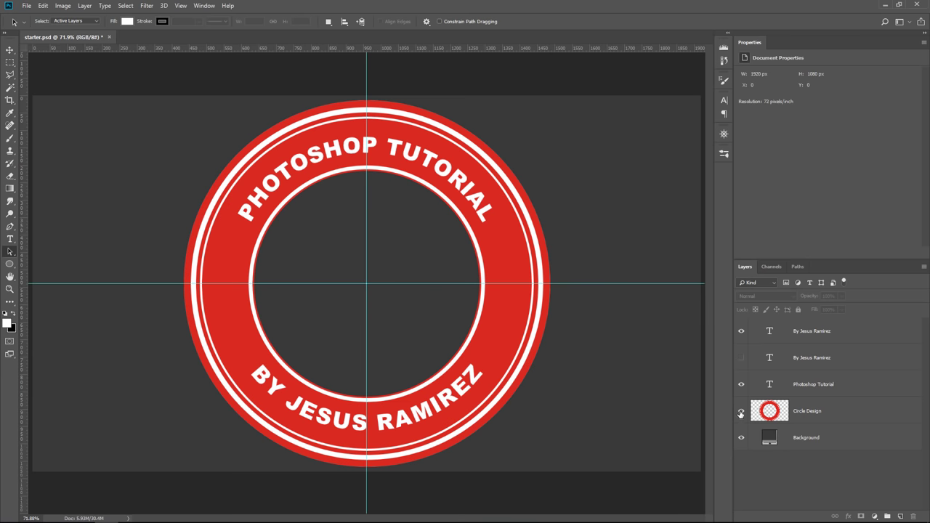
Hide all badge layers, select the Background layer, and hide the guides.
left_click_drag(741, 413, 742, 336)
left_click(778, 445)
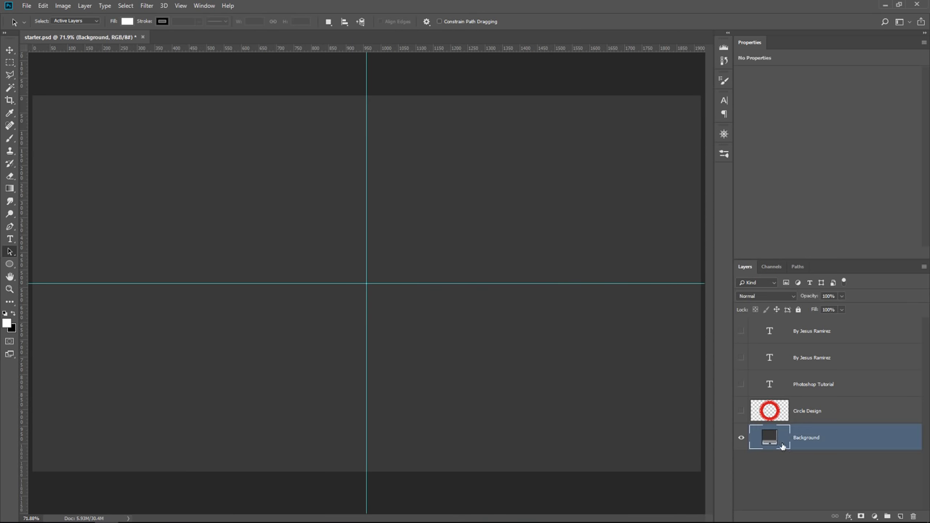
key("ctrl+semicolon")
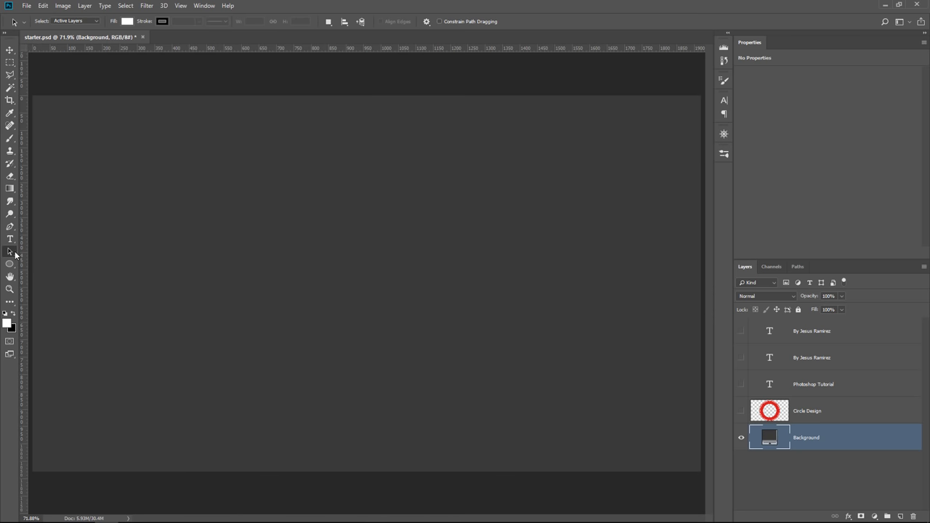
Draw a wavy open path across the empty canvas with the Pen Tool.
left_click_drag(10, 228, 36, 231)
left_click(79, 322)
left_click(214, 256)
mouse_move(287, 316)
left_mouse_down()
mouse_move(359, 305)
mouse_move(387, 285)
left_mouse_up()
left_click_drag(448, 236, 491, 208)
left_click(534, 181)
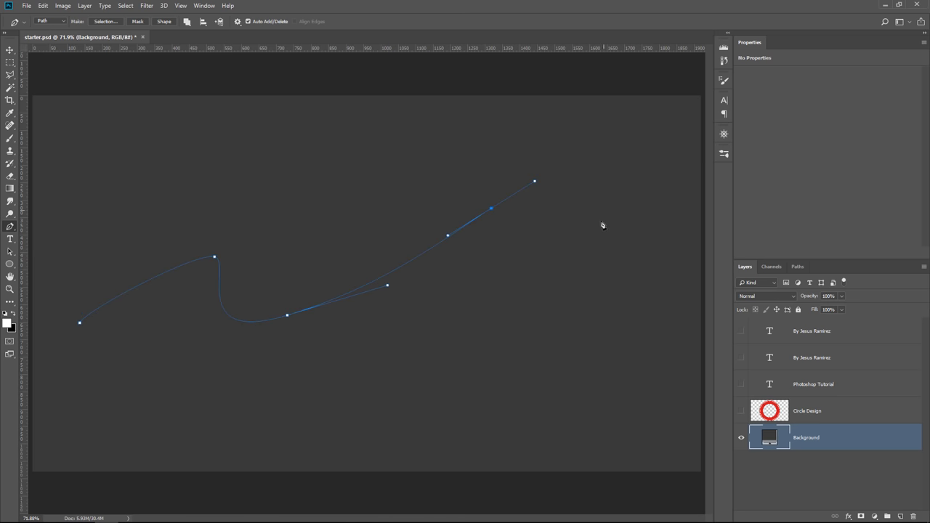
left_click_drag(589, 281, 636, 279)
Choose the Horizontal Type Tool from the type tool variants.
left_click(9, 240)
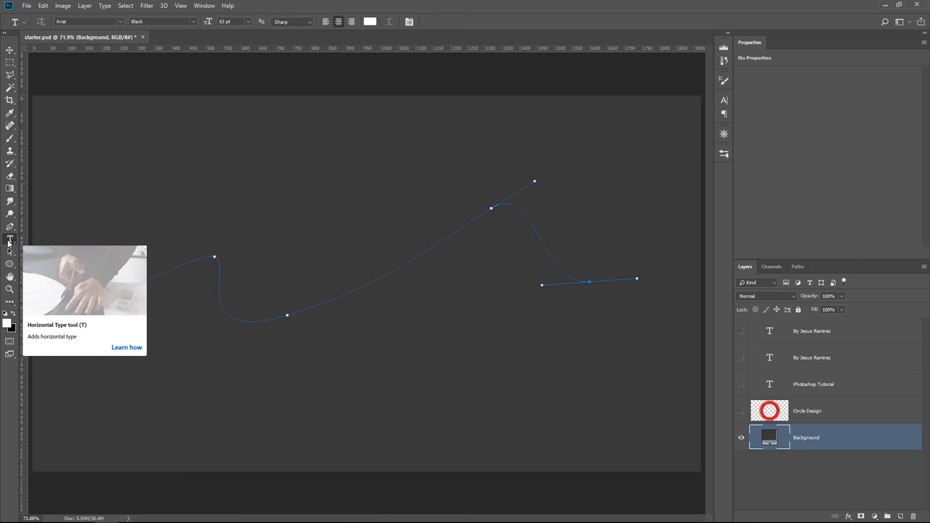
left_click(9, 240)
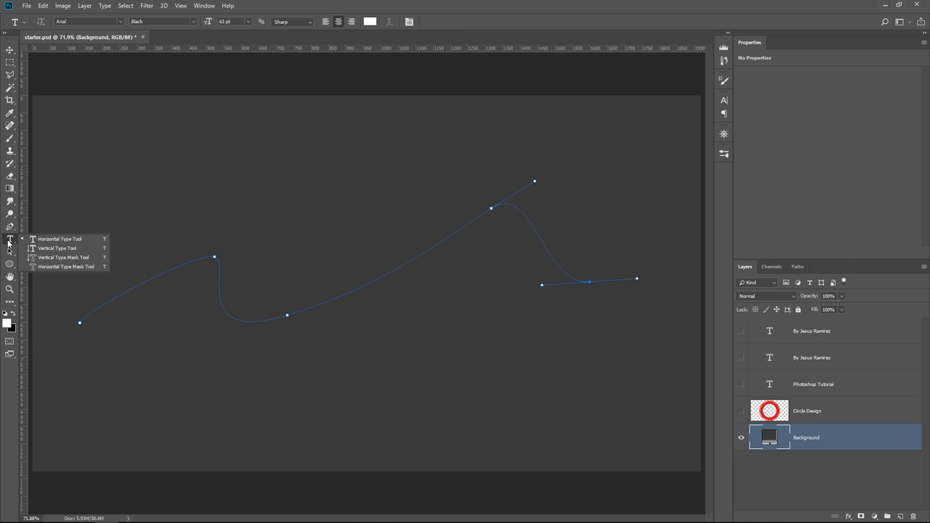
left_click(90, 241)
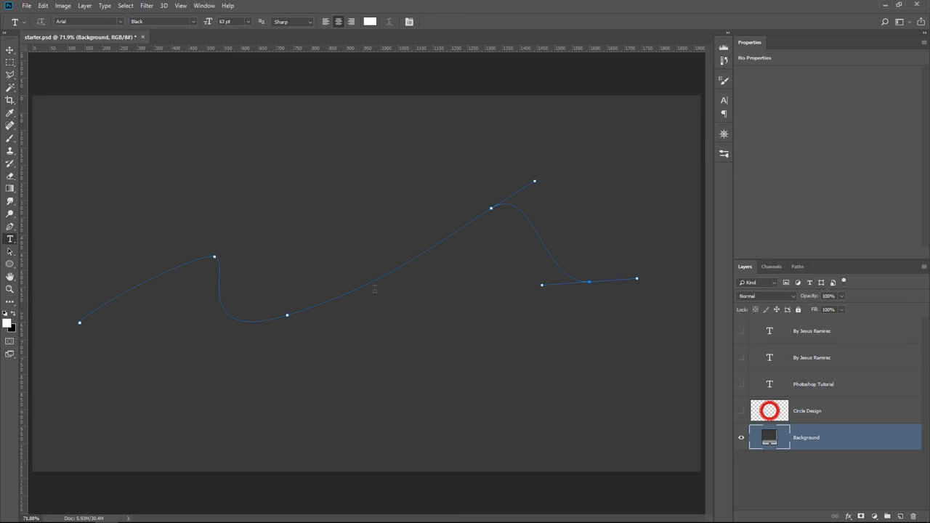
Confirm the Work Path exists in the Paths panel, then return to the Layers list.
left_click(797, 266)
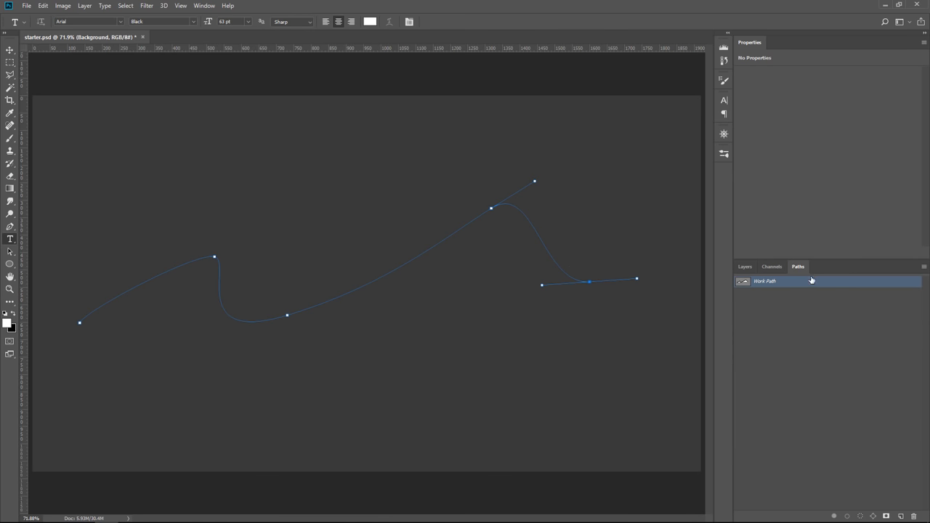
left_click(744, 266)
left_click(204, 6)
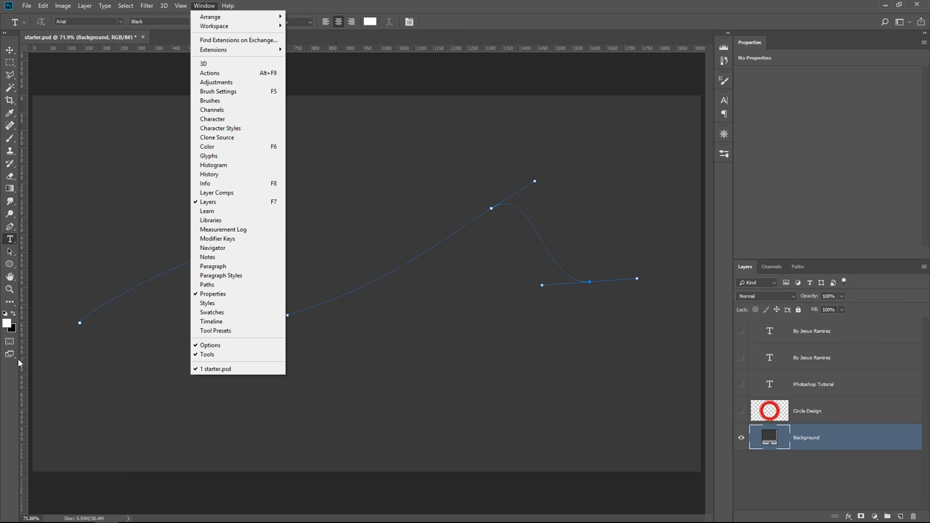
left_click(71, 321)
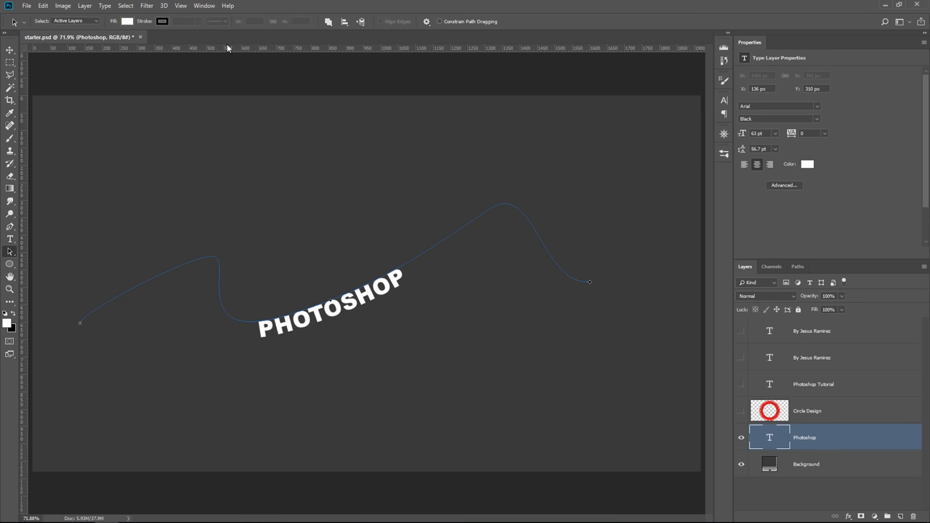
Set the PHOTOSHOP text's tracking to 0 in the Character panel and collapse the panel.
left_click(204, 6)
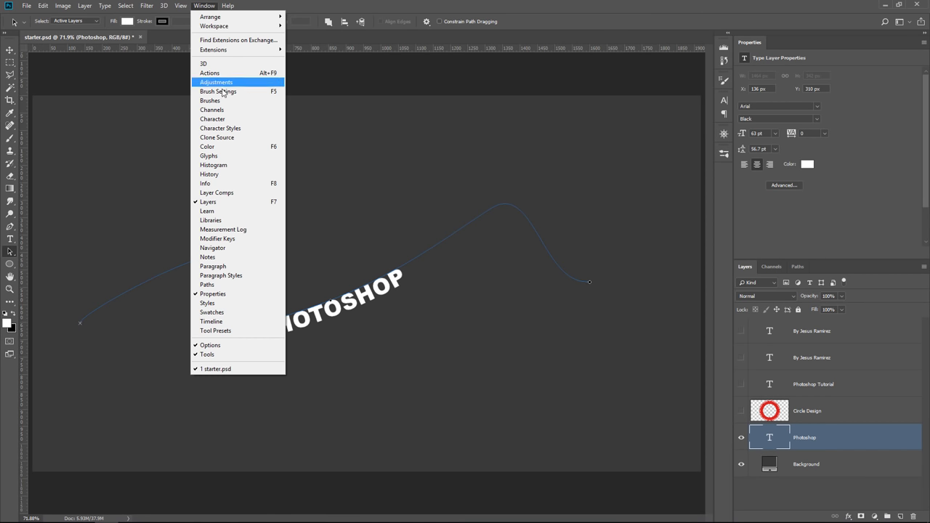
left_click(226, 119)
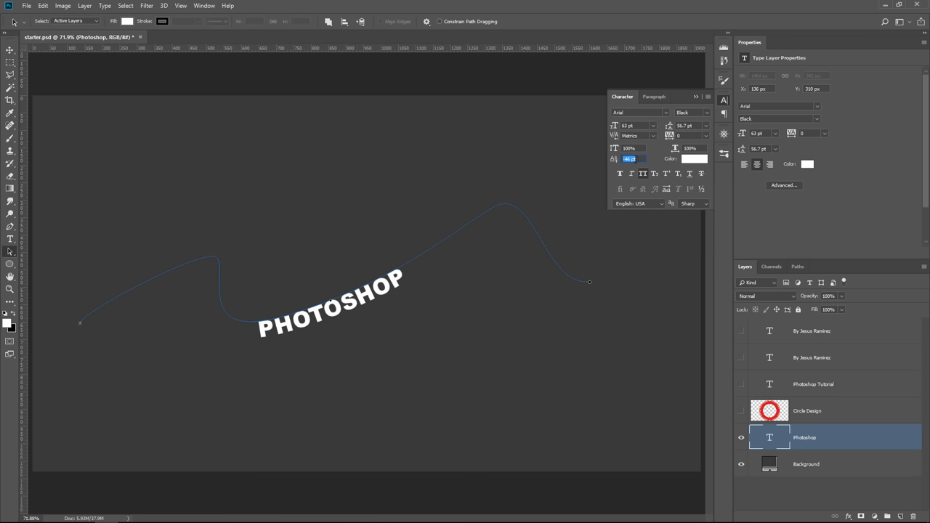
type("0")
key("Return")
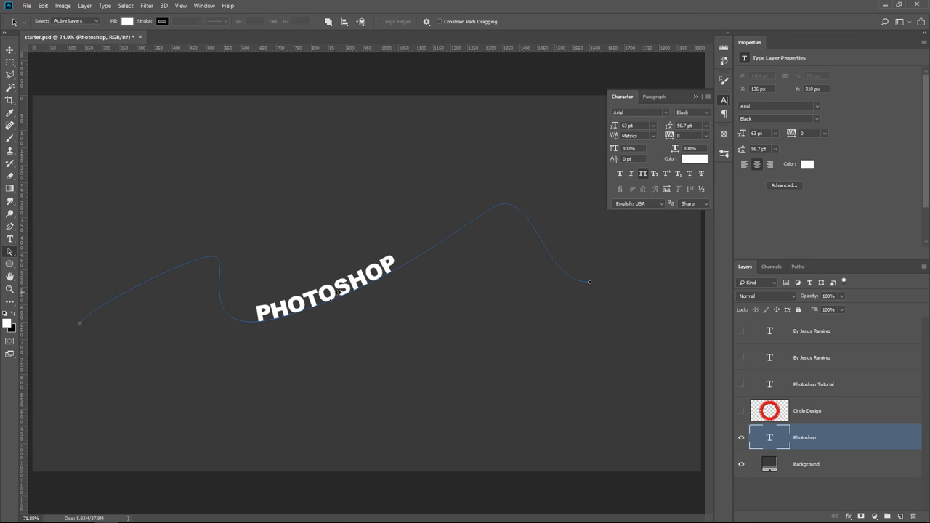
left_click(694, 96)
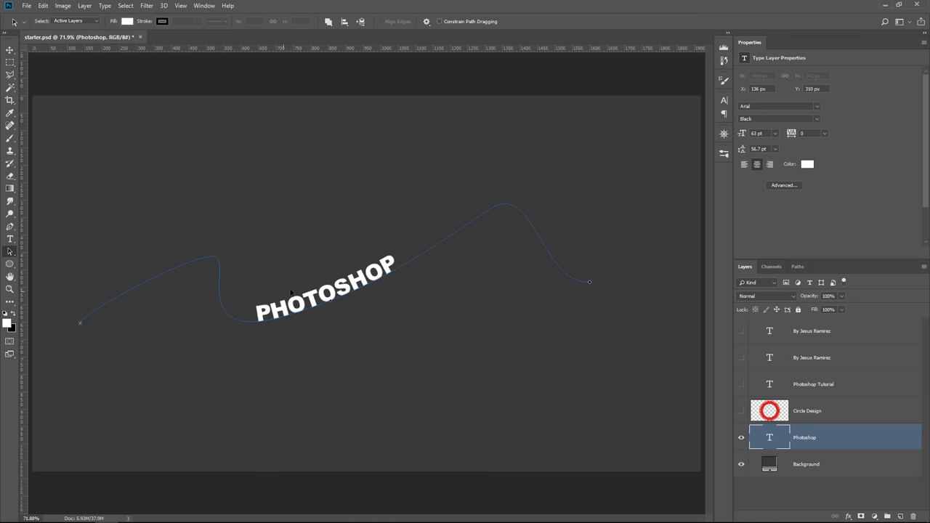
left_click(9, 239)
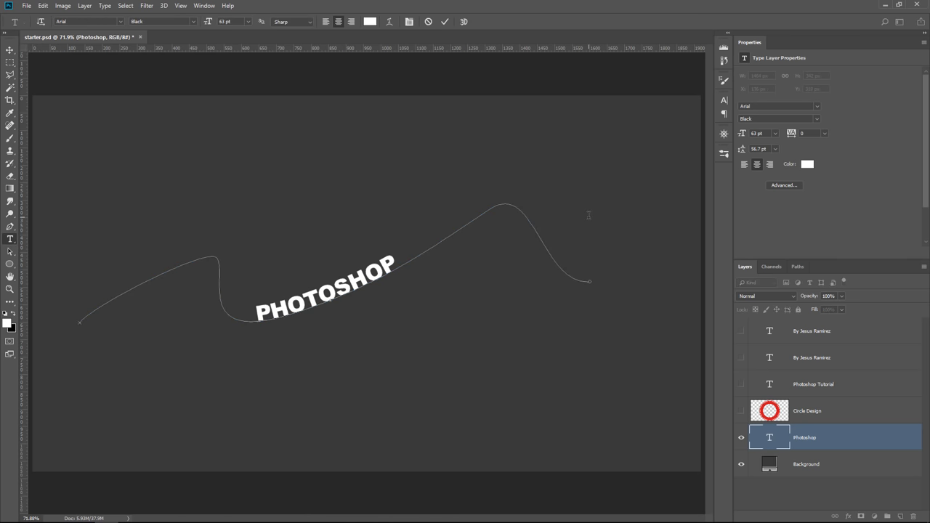